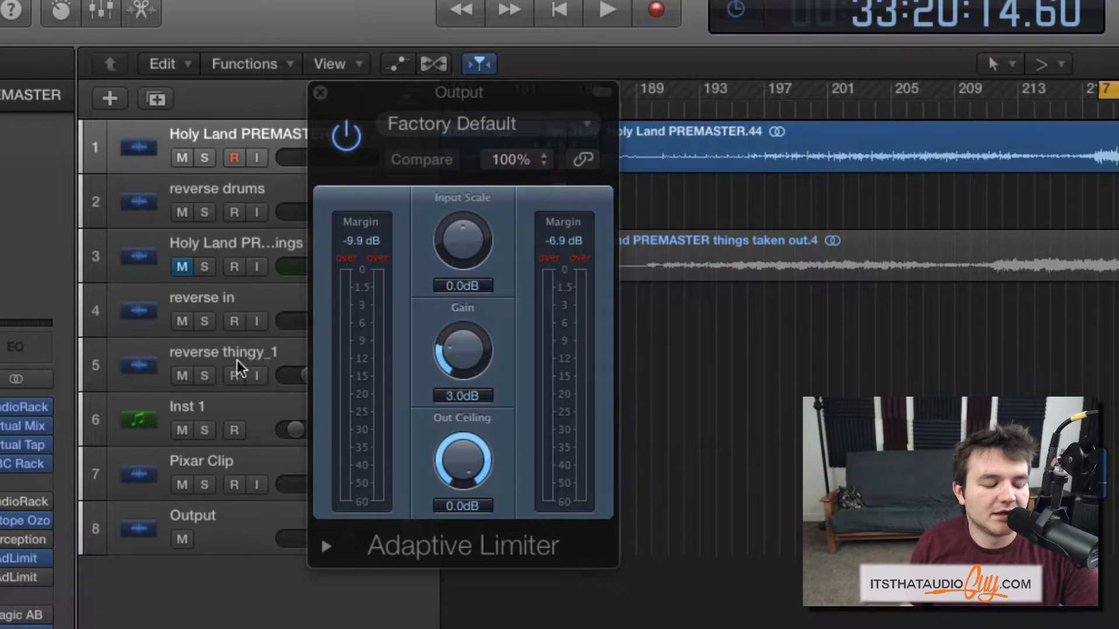
- Set the Maximizer's Character to 4.8 in the Output channel's iZotope Ozone 5 plug-in and close its window
{"action": "left_click", "coordinate": [29, 519]}
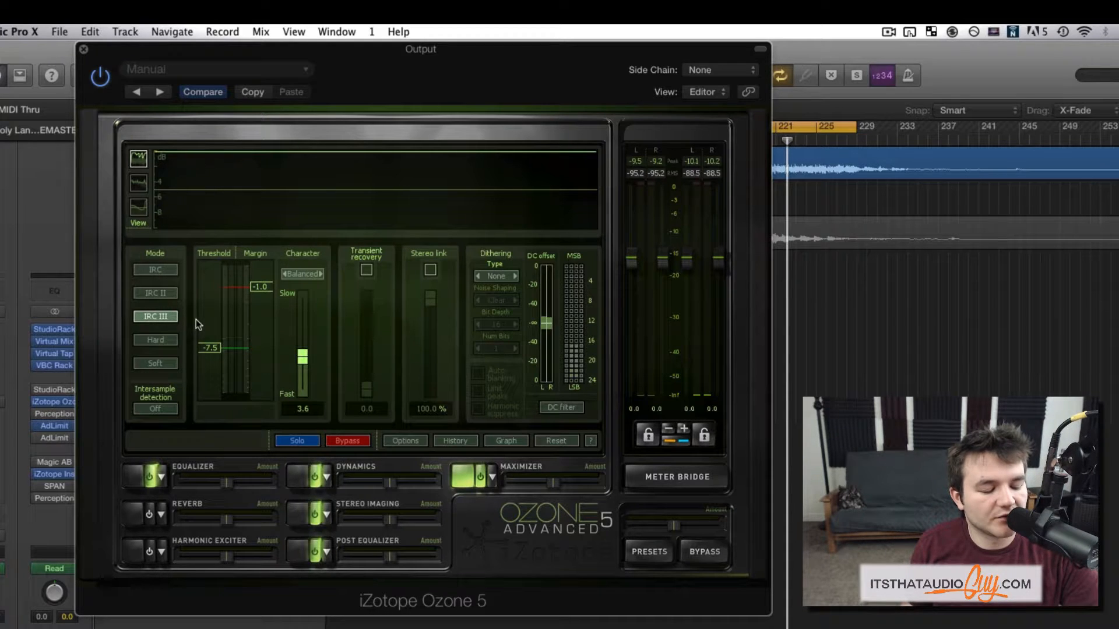
{"action": "left_click", "coordinate": [155, 409]}
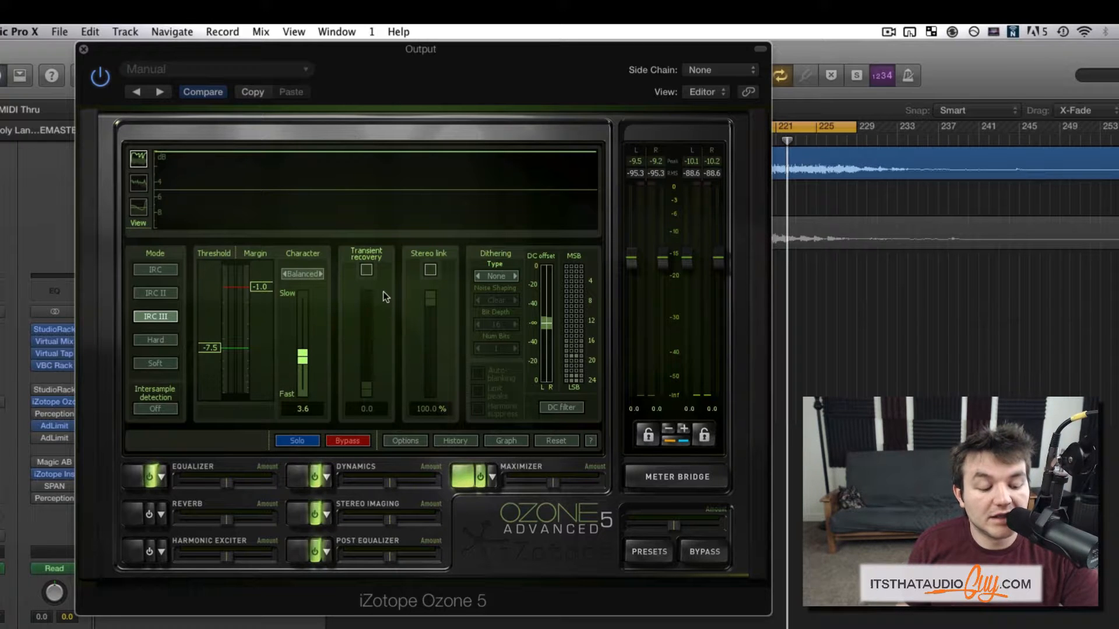
{"action": "mouse_move", "coordinate": [305, 365]}
{"action": "left_mouse_down"}
{"action": "mouse_move", "coordinate": [304, 332]}
{"action": "mouse_move", "coordinate": [303, 349]}
{"action": "left_mouse_up"}
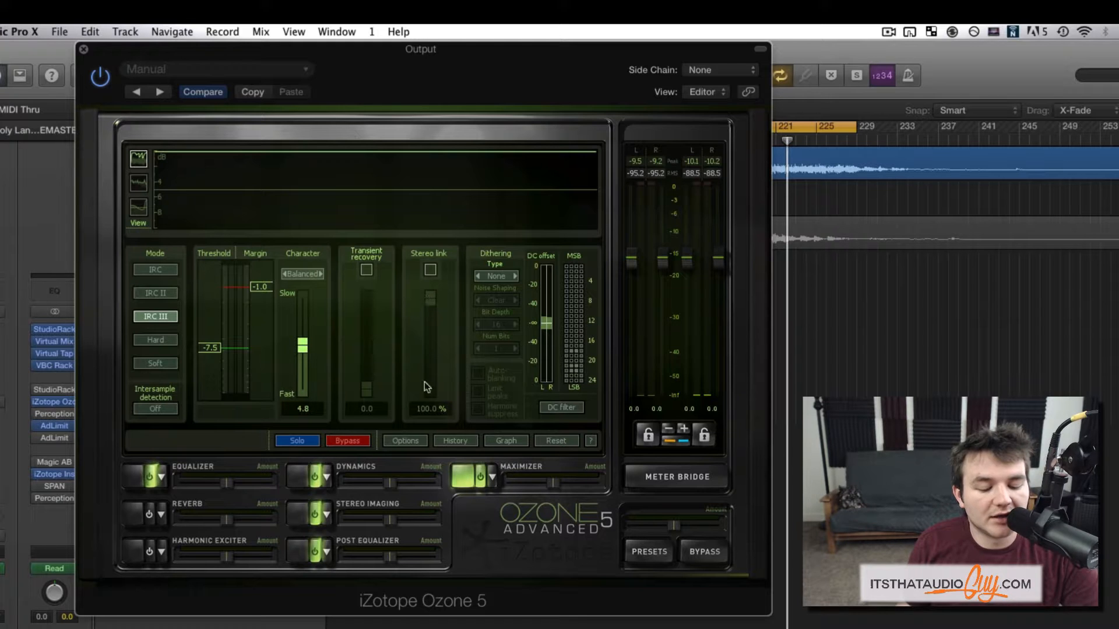
{"action": "left_click", "coordinate": [84, 49]}
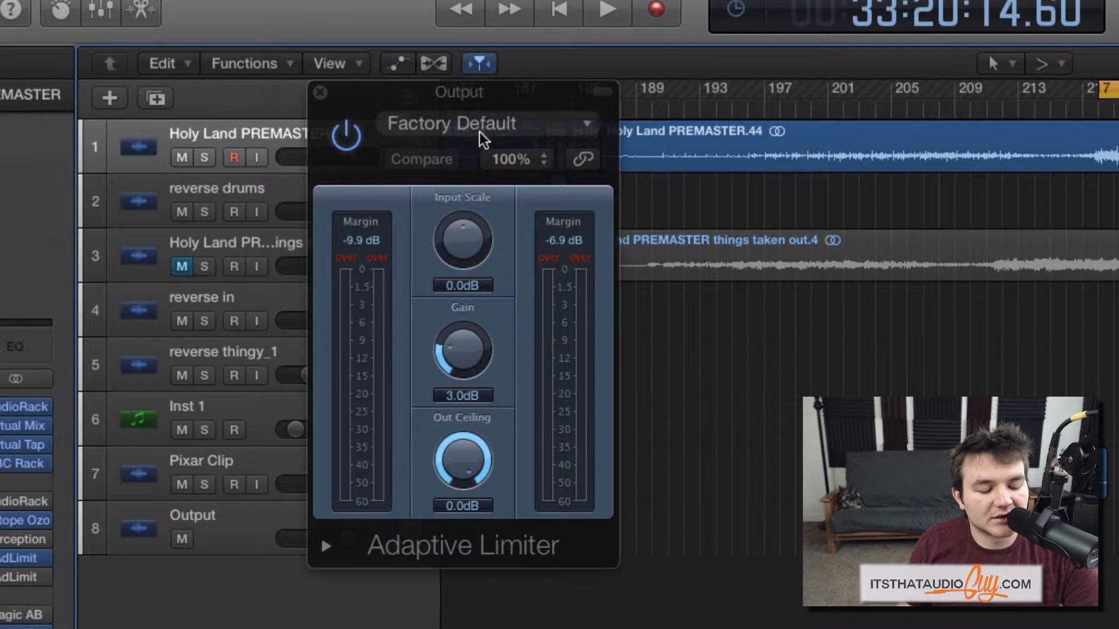
- Set the Adaptive Limiter's input scale to -0.2 dB, gain to 6.4 dB and output ceiling to -1.0 dB
{"action": "mouse_move", "coordinate": [466, 247]}
{"action": "left_mouse_down"}
{"action": "mouse_move", "coordinate": [466, 238]}
{"action": "mouse_move", "coordinate": [468, 249]}
{"action": "left_mouse_up"}
{"action": "left_click_drag", "start_coordinate": [457, 350], "coordinate": [465, 302]}
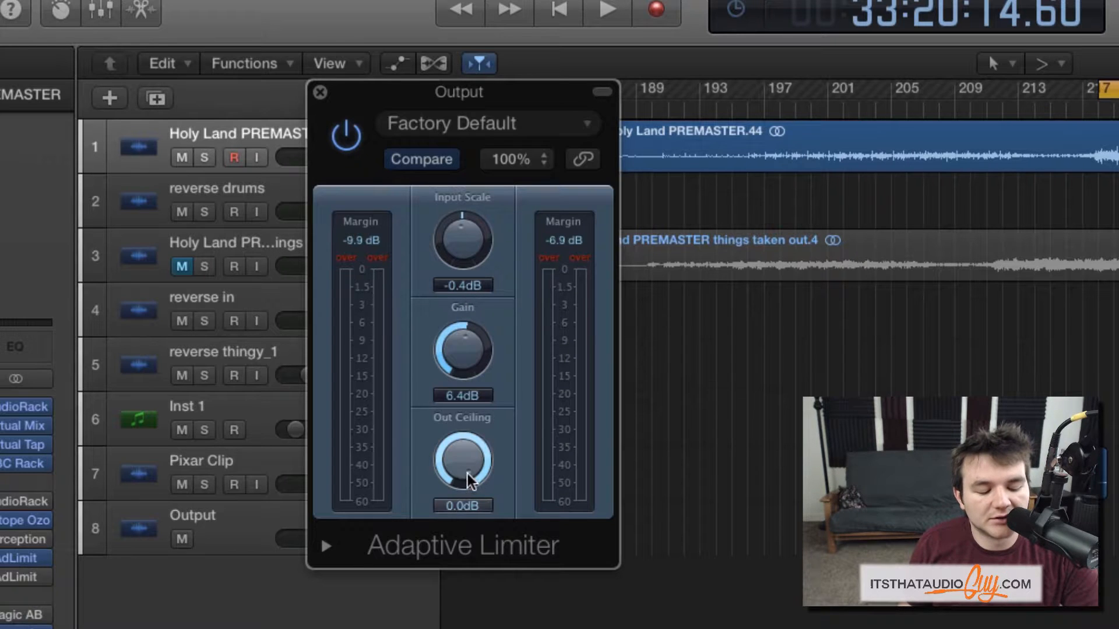
{"action": "left_click_drag", "start_coordinate": [469, 481], "coordinate": [447, 487]}
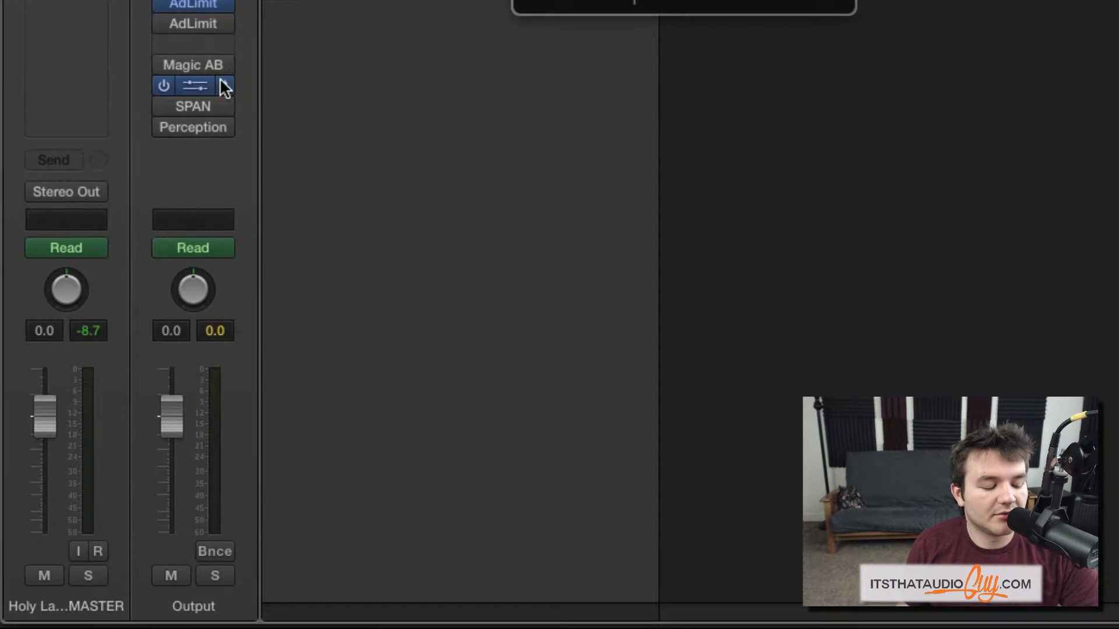
- Insert a stereo Level Meter below the Adaptive Limiters on the Output channel and set it to show Peak & RMS
{"action": "left_click", "coordinate": [222, 42]}
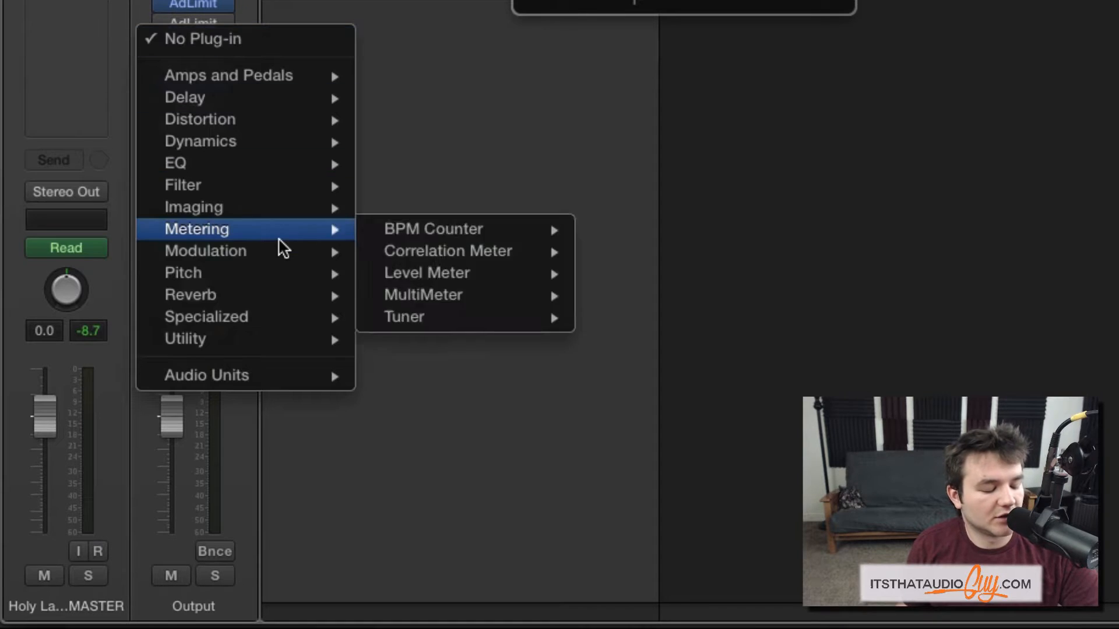
{"action": "mouse_move", "coordinate": [283, 231]}
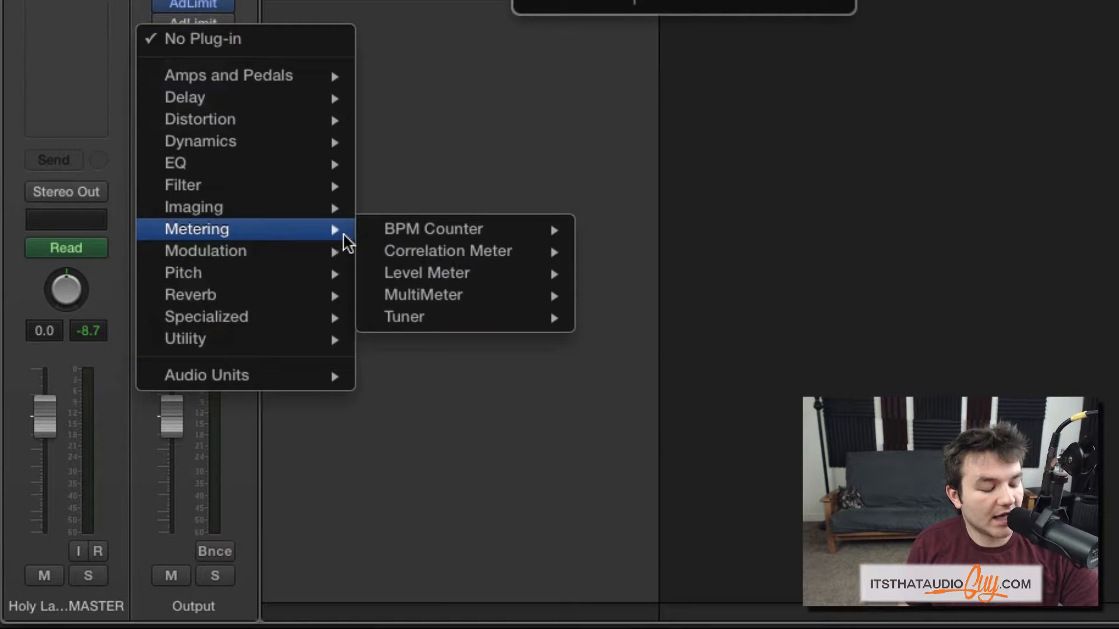
{"action": "mouse_move", "coordinate": [436, 272]}
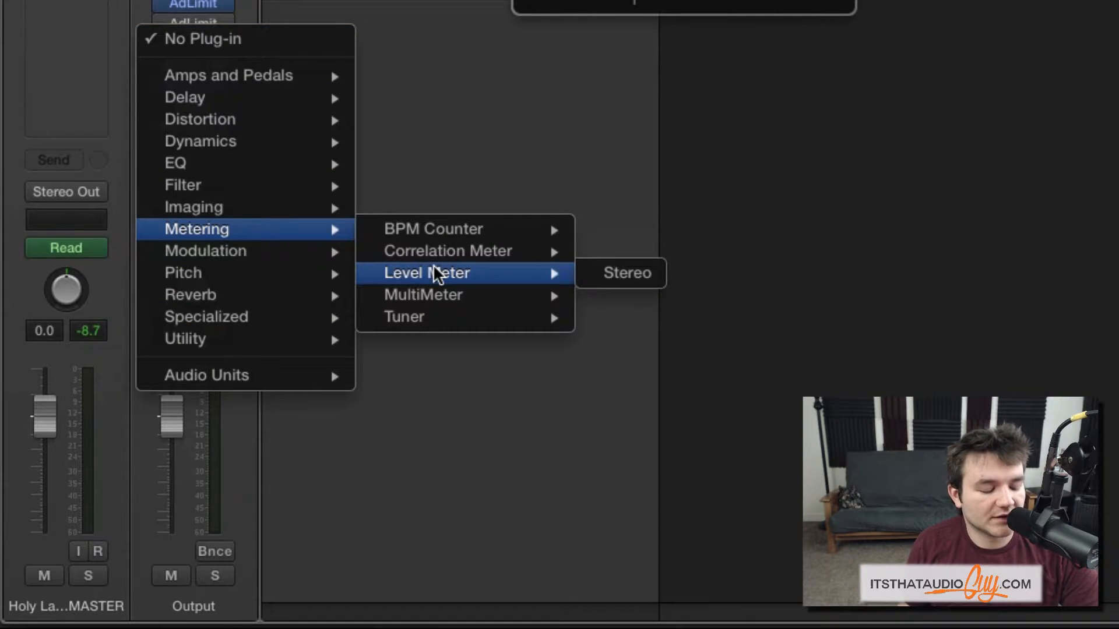
{"action": "left_click", "coordinate": [436, 273]}
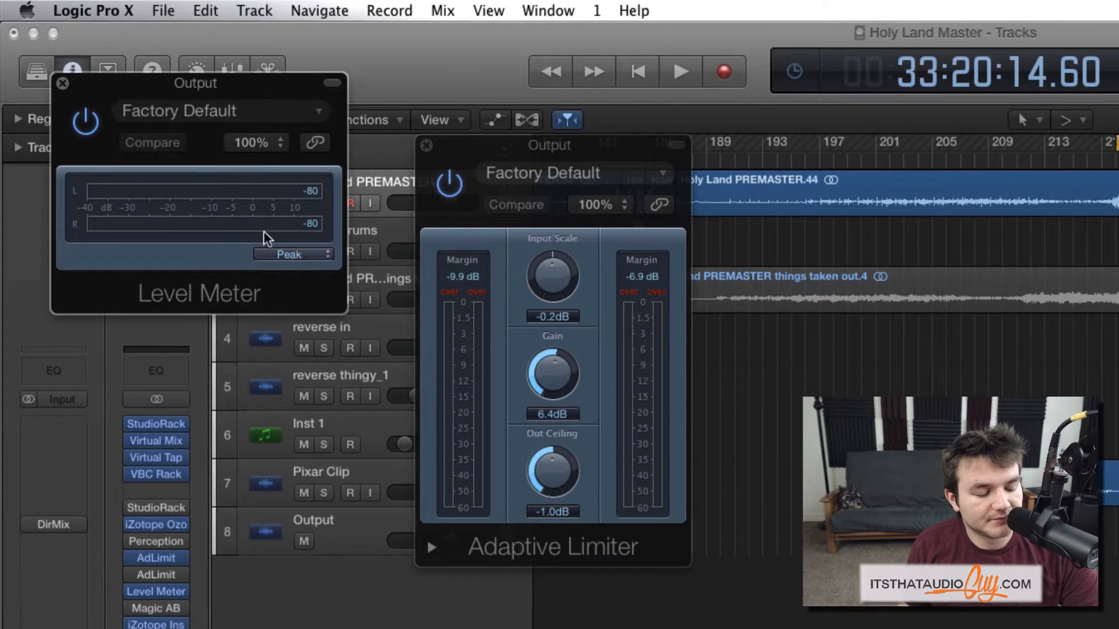
{"action": "left_click", "coordinate": [315, 255]}
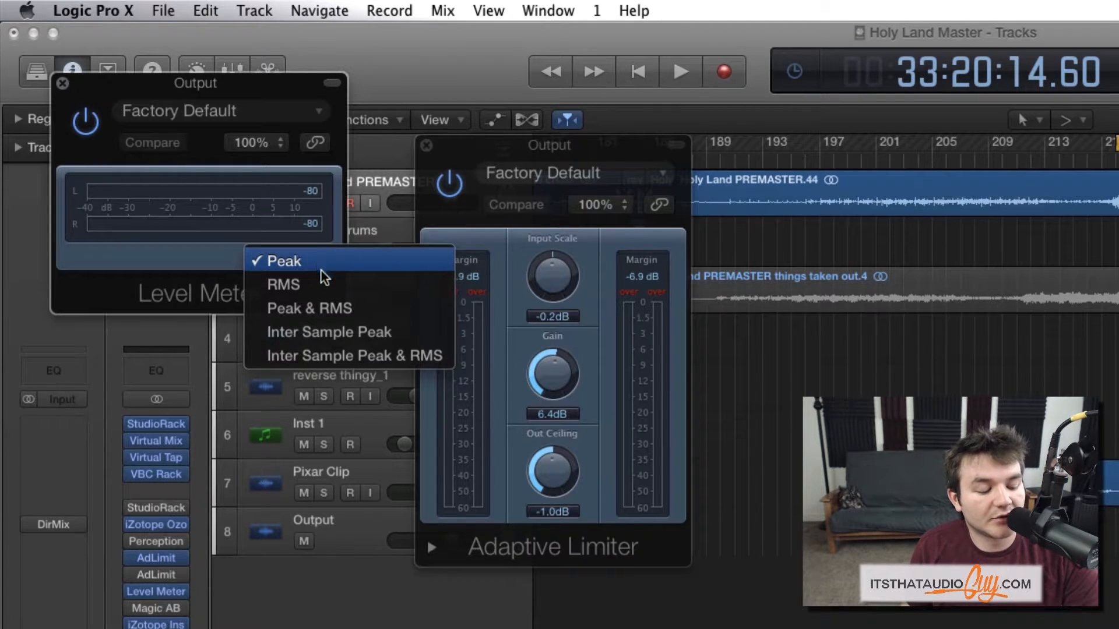
{"action": "left_click", "coordinate": [328, 300]}
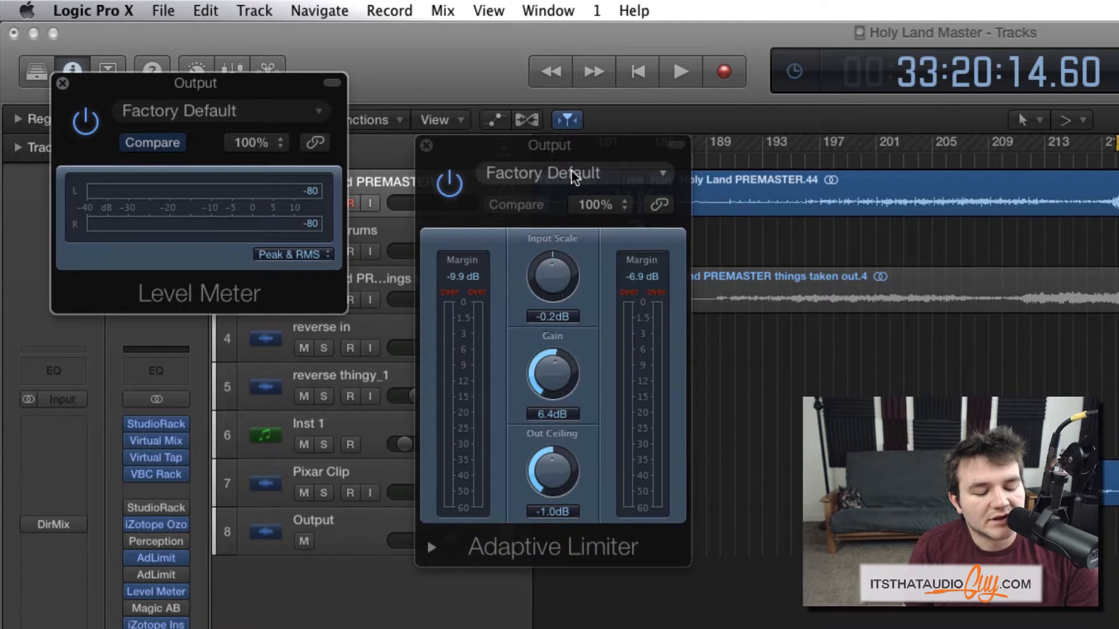
- Play the song and examine its level in the Level Meter's RMS mode before returning it to Peak & RMS
{"action": "key", "text": "space"}
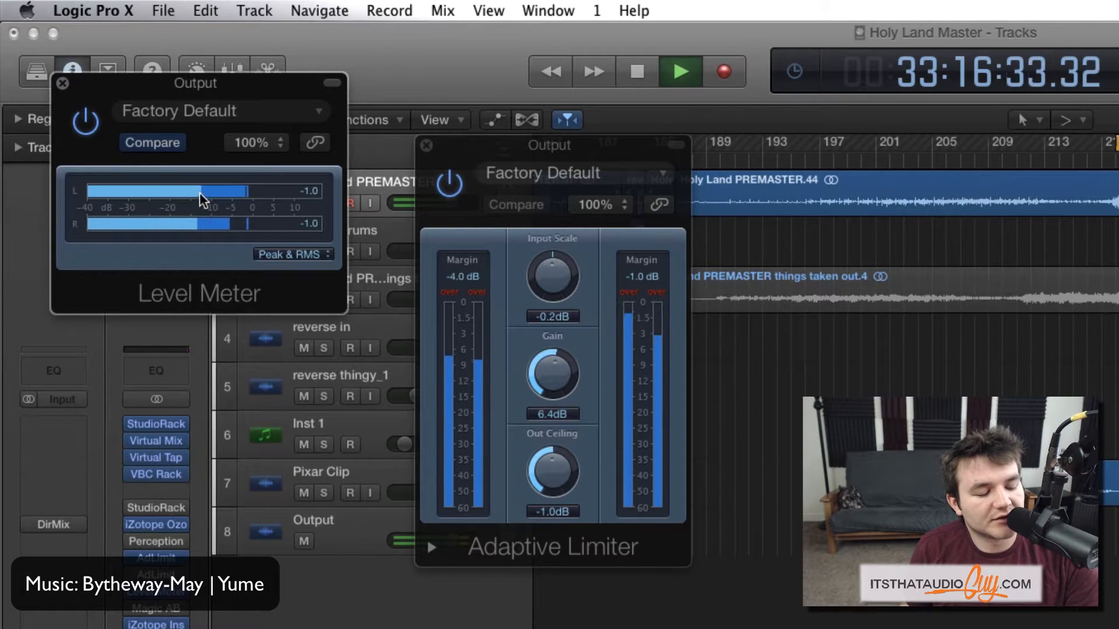
{"action": "left_click", "coordinate": [317, 256]}
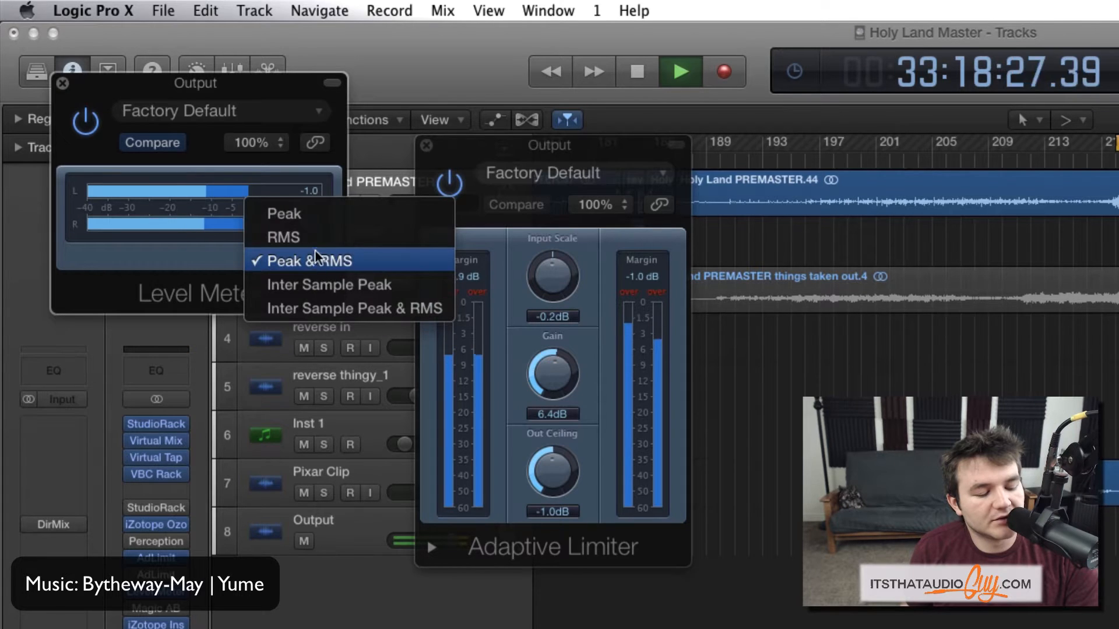
{"action": "left_click", "coordinate": [315, 243]}
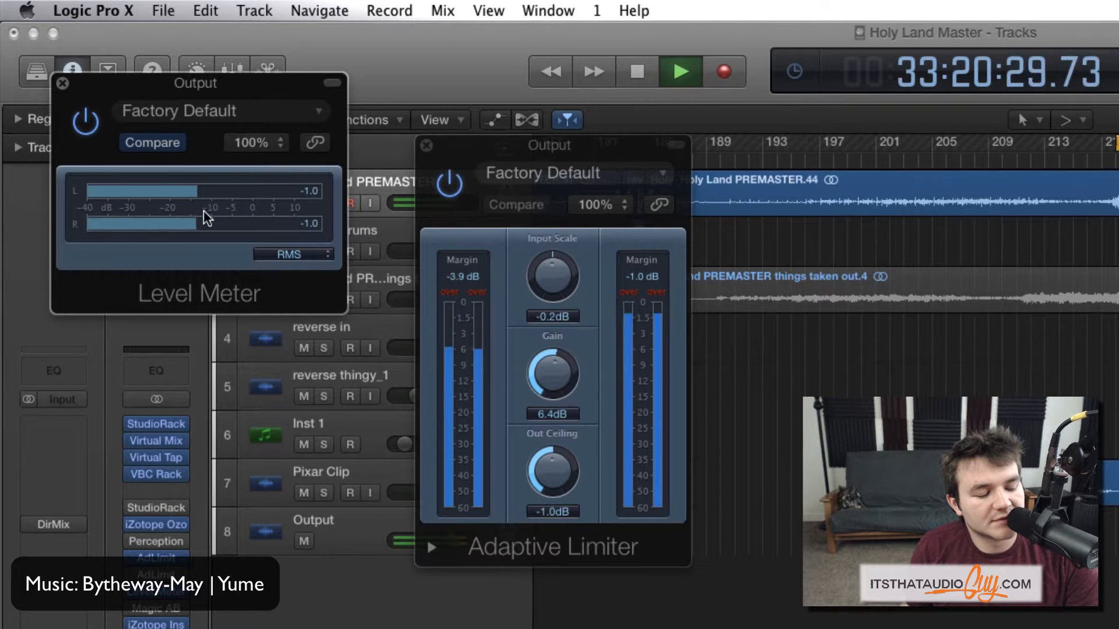
{"action": "left_click", "coordinate": [285, 255]}
{"action": "left_click", "coordinate": [286, 276]}
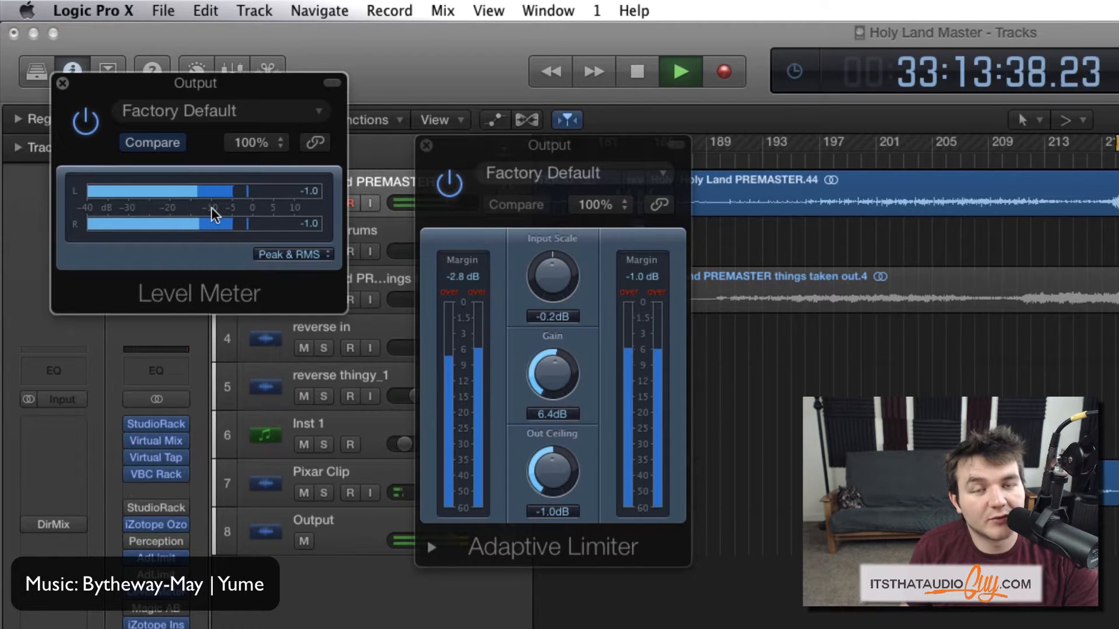
- Raise the Adaptive Limiter's gain to 7.4 dB and input scale to +3.2 dB during playback, and reset the input margin reading
{"action": "left_click_drag", "start_coordinate": [557, 384], "coordinate": [556, 370]}
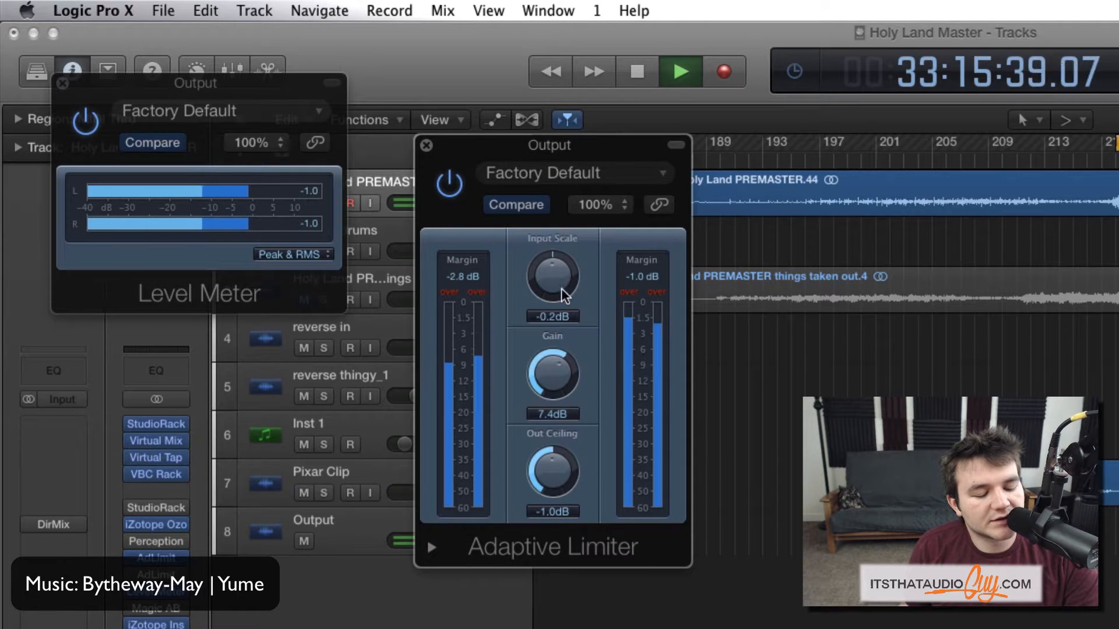
{"action": "left_click_drag", "start_coordinate": [562, 288], "coordinate": [560, 261]}
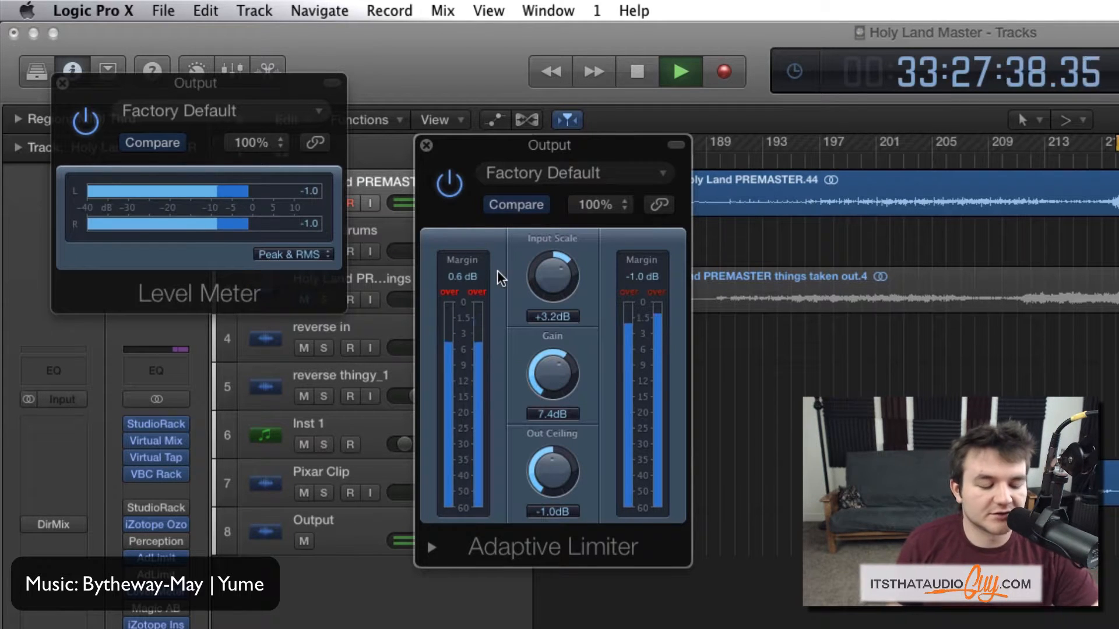
{"action": "left_click", "coordinate": [476, 281]}
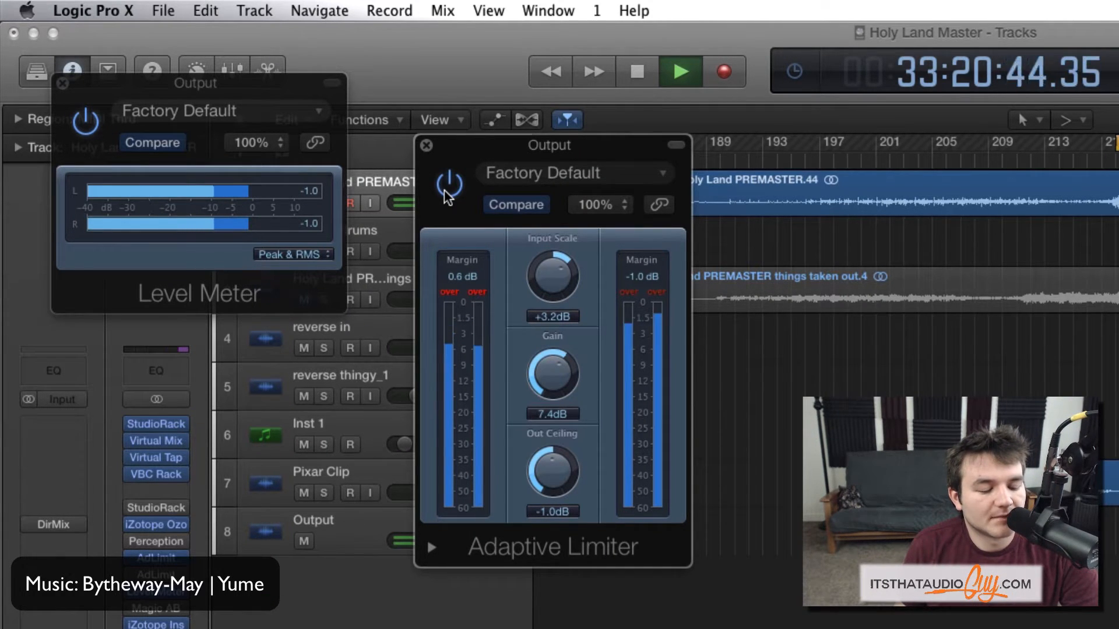
- Bypass the Adaptive Limiter to compare the unlimited level, stop playback, and turn the limiter back on
{"action": "left_click", "coordinate": [445, 192]}
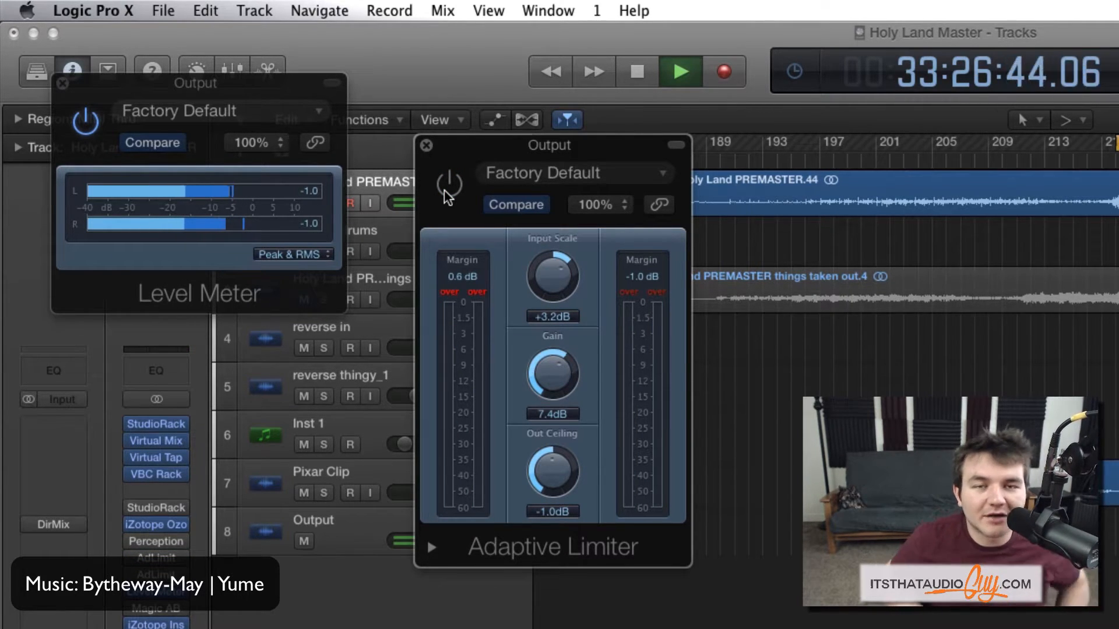
{"action": "key", "text": "space"}
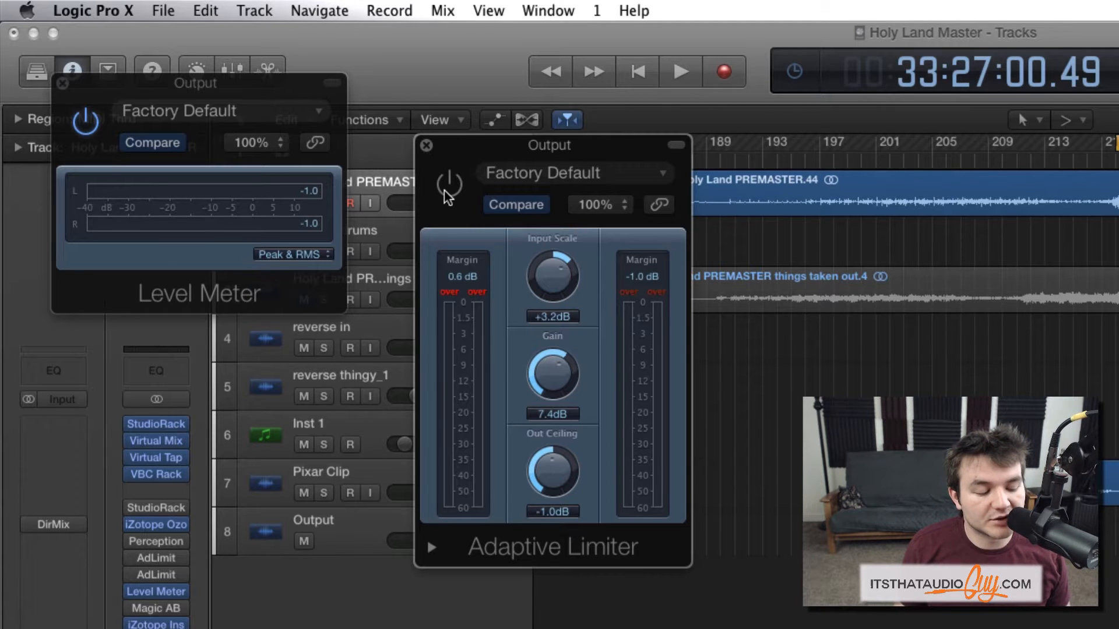
{"action": "left_click", "coordinate": [448, 186]}
- Reset the Adaptive Limiter's input scale and fine-tune it to +0.8 dB while the song plays, ending with playback stopped
{"action": "key", "text": "space"}
{"action": "left_click", "coordinate": [554, 283], "text": "alt"}
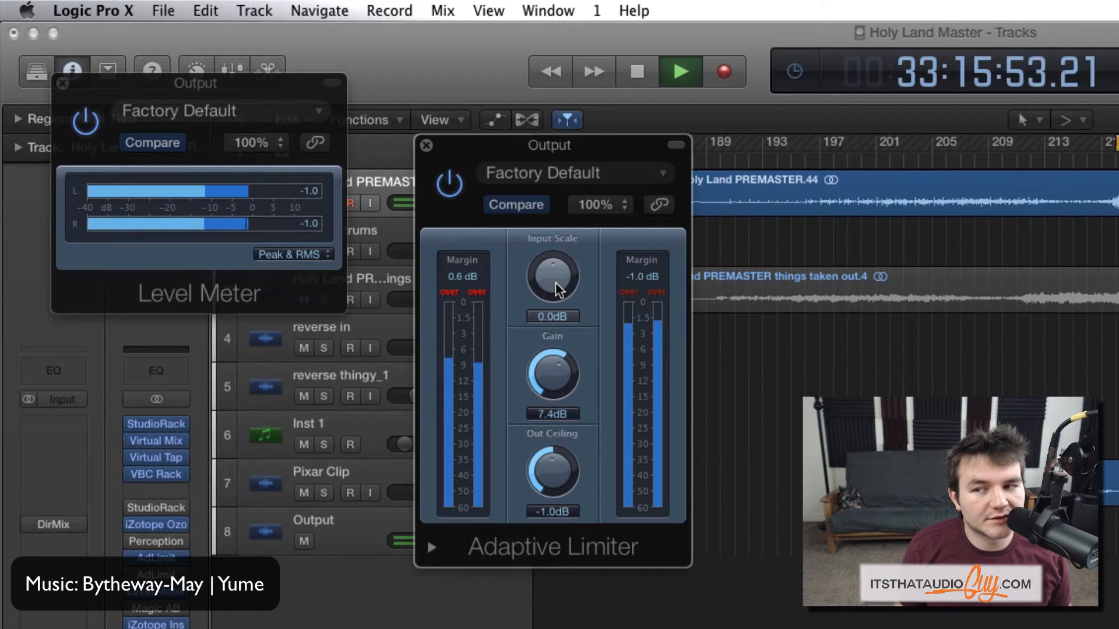
{"action": "left_click_drag", "start_coordinate": [555, 283], "coordinate": [555, 280]}
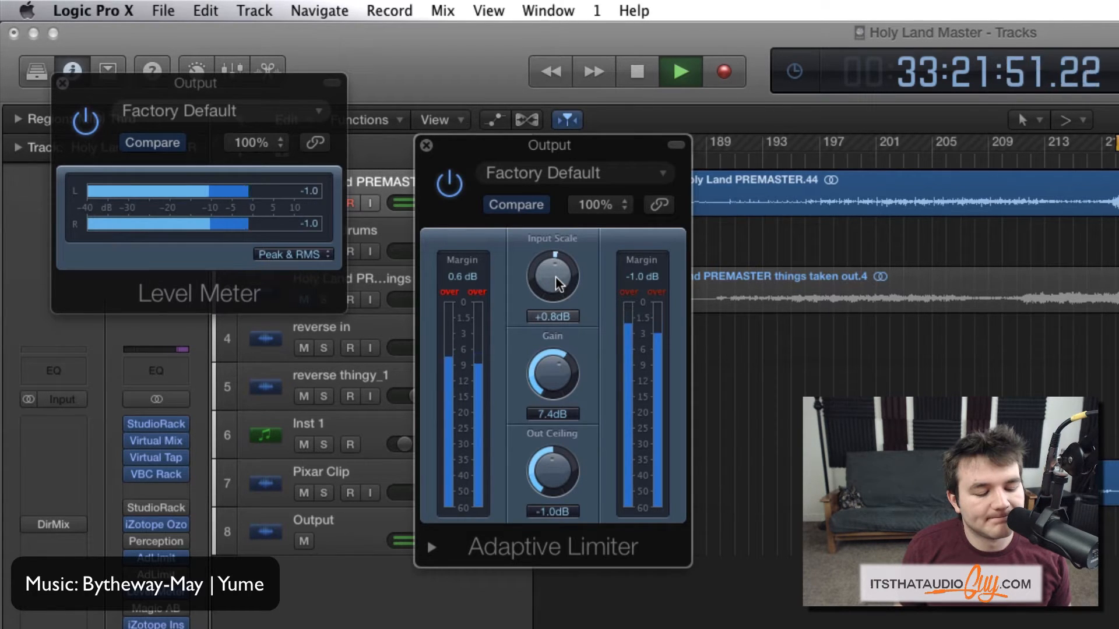
{"action": "left_click_drag", "start_coordinate": [555, 276], "coordinate": [555, 275]}
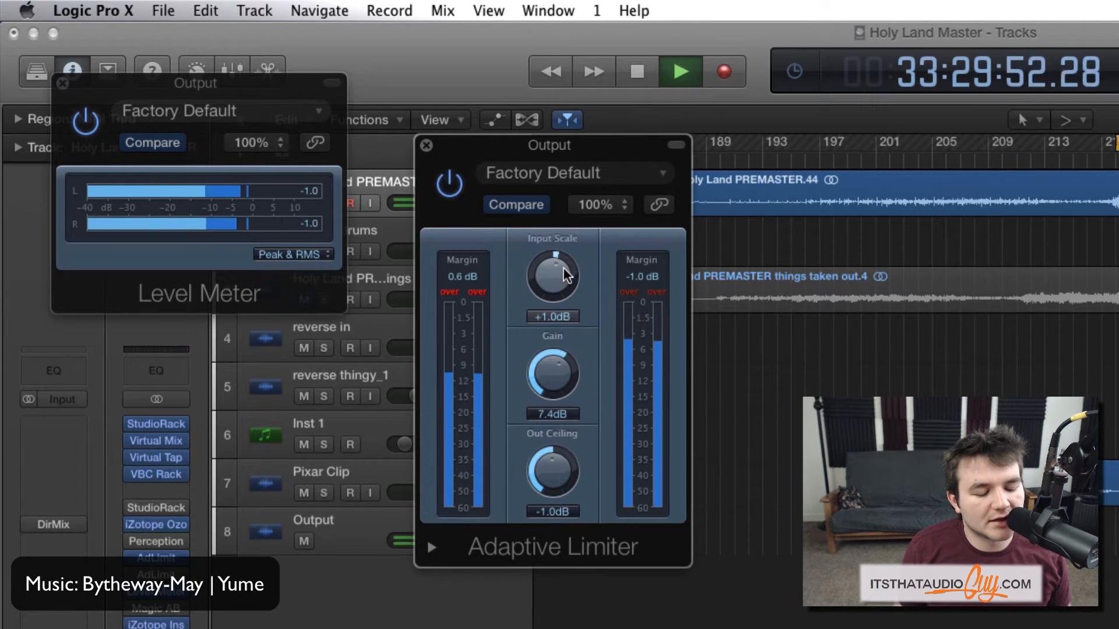
{"action": "left_click_drag", "start_coordinate": [562, 267], "coordinate": [561, 274]}
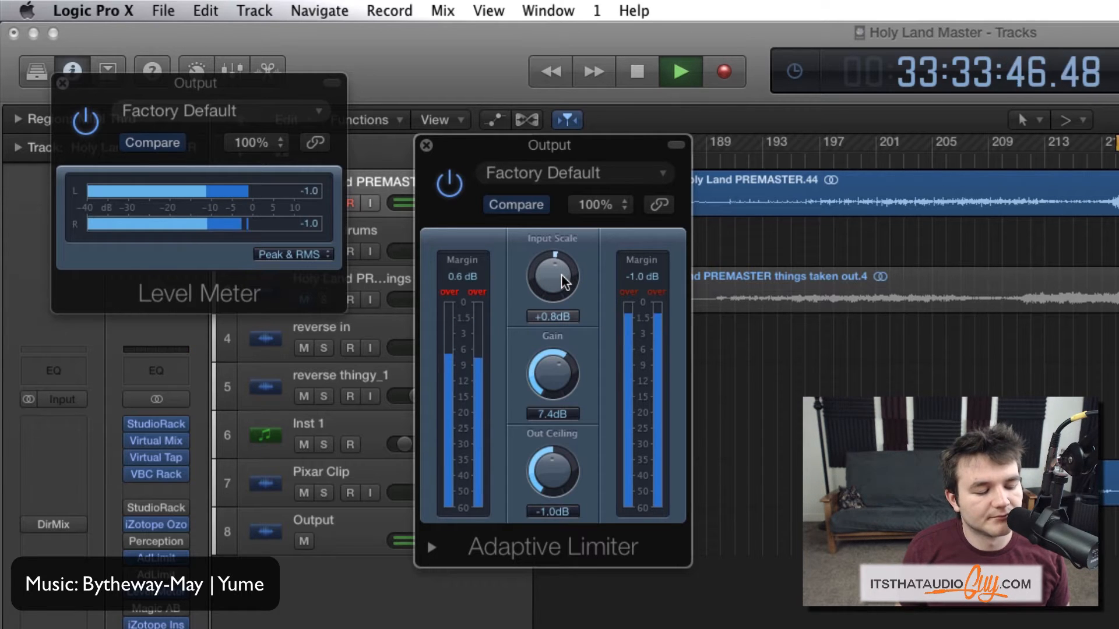
{"action": "key", "text": "space"}
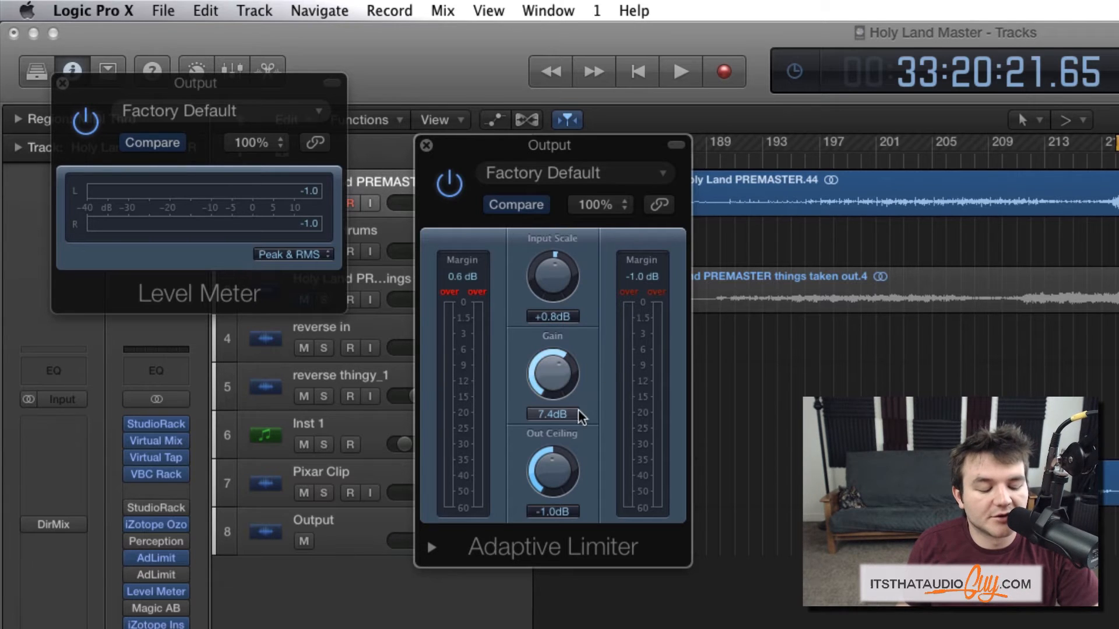
- Return the Adaptive Limiter's input scale to 0.0 dB, raise its gain to 8.2 dB, and audition the result briefly
{"action": "left_click", "coordinate": [561, 270], "text": "alt"}
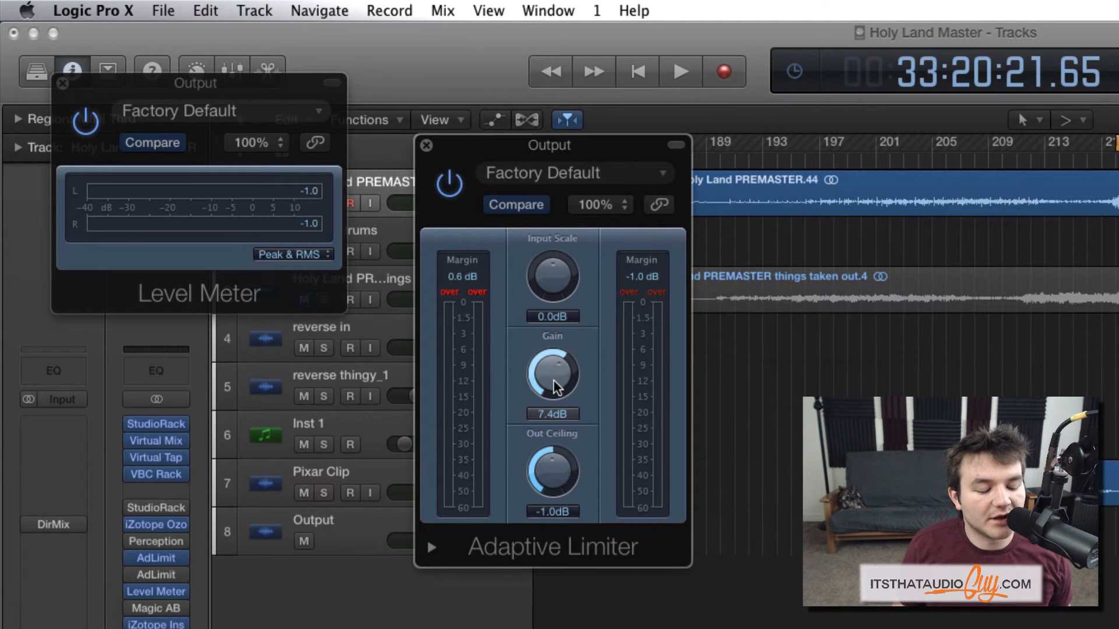
{"action": "left_click_drag", "start_coordinate": [554, 379], "coordinate": [553, 369]}
{"action": "key", "text": "space"}
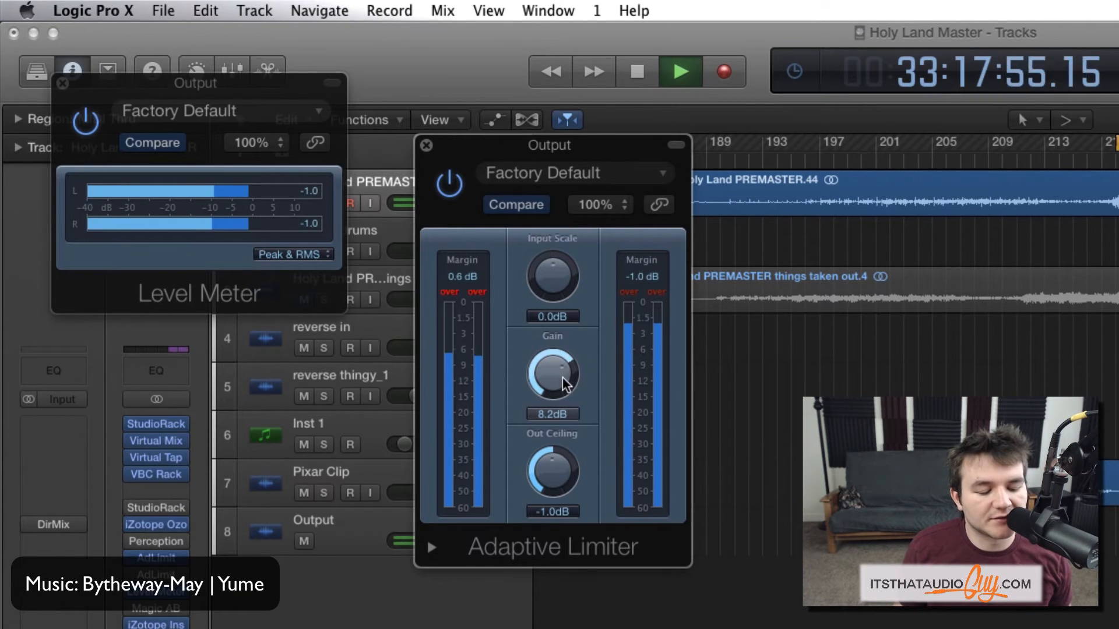
{"action": "key", "text": "space"}
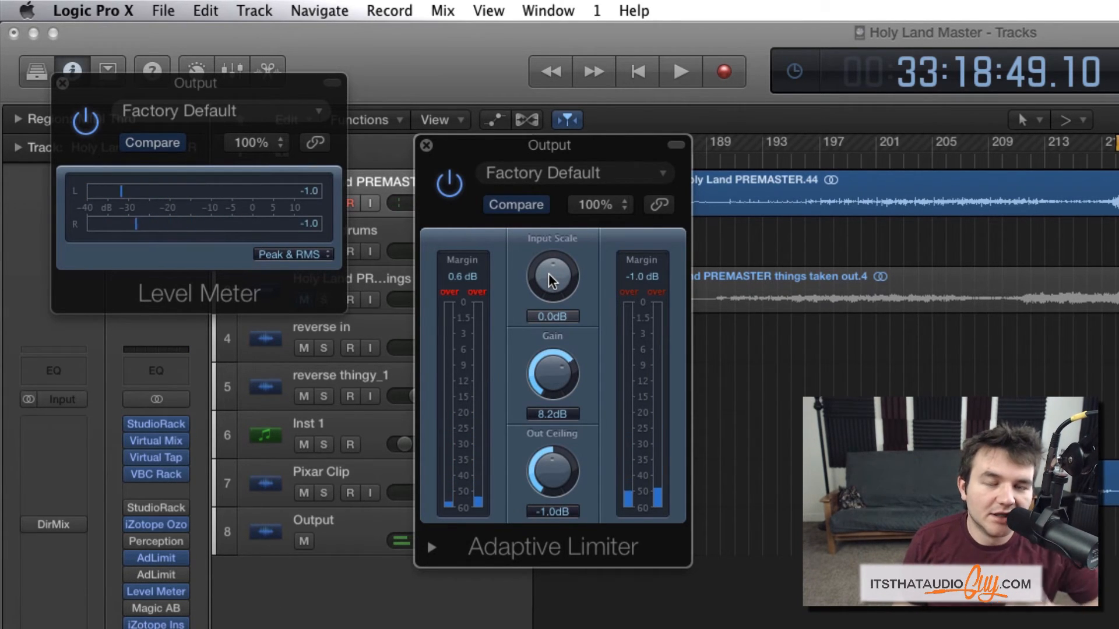
{"action": "mouse_move", "coordinate": [176, 526]}
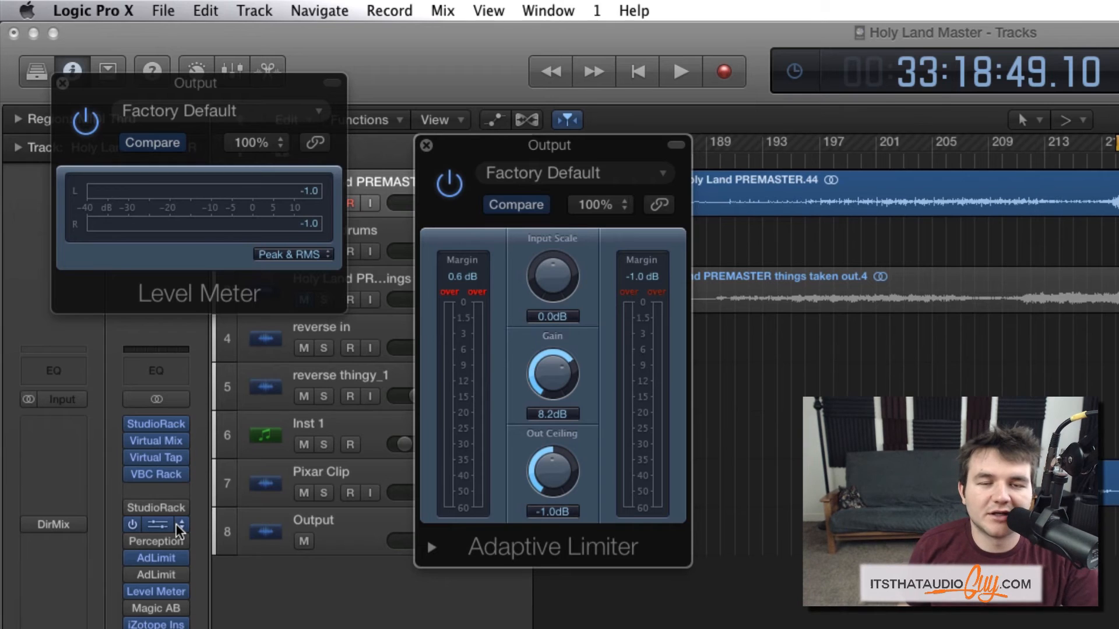